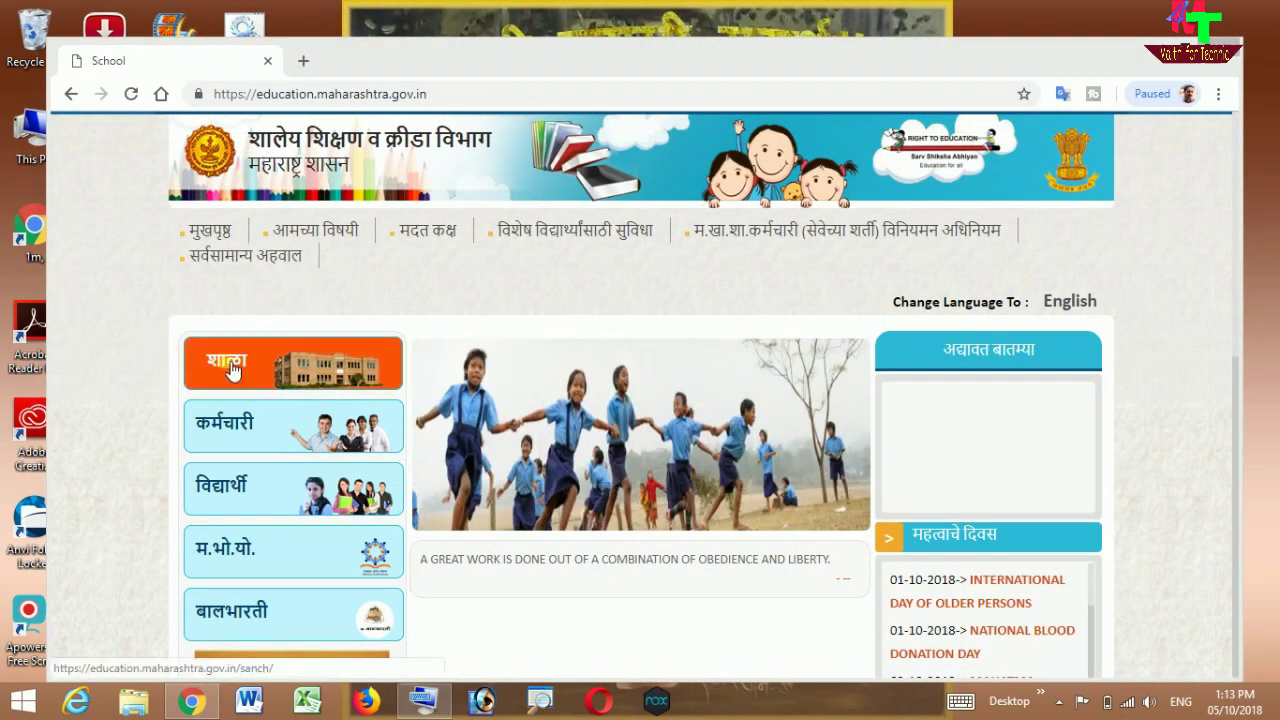
- Open the school (शाळा) section of the education portal and enter the Sanch Manyata module
left_click(230, 368)
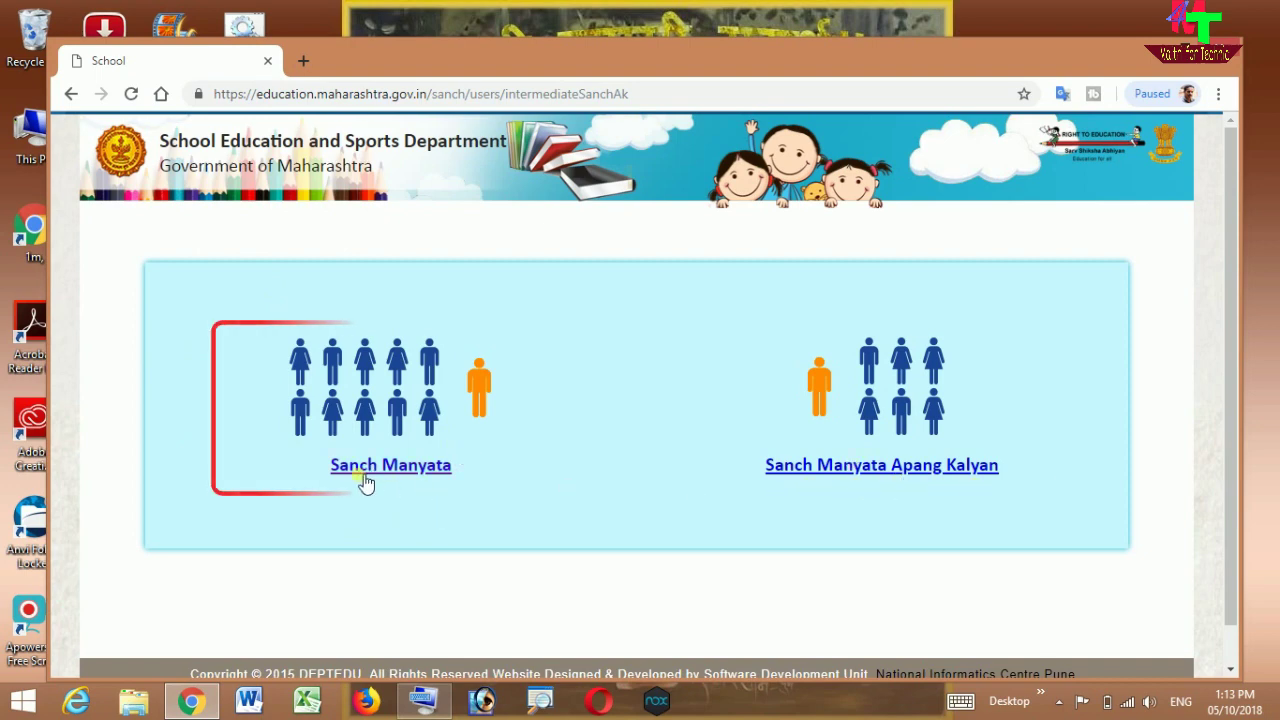
left_click(388, 428)
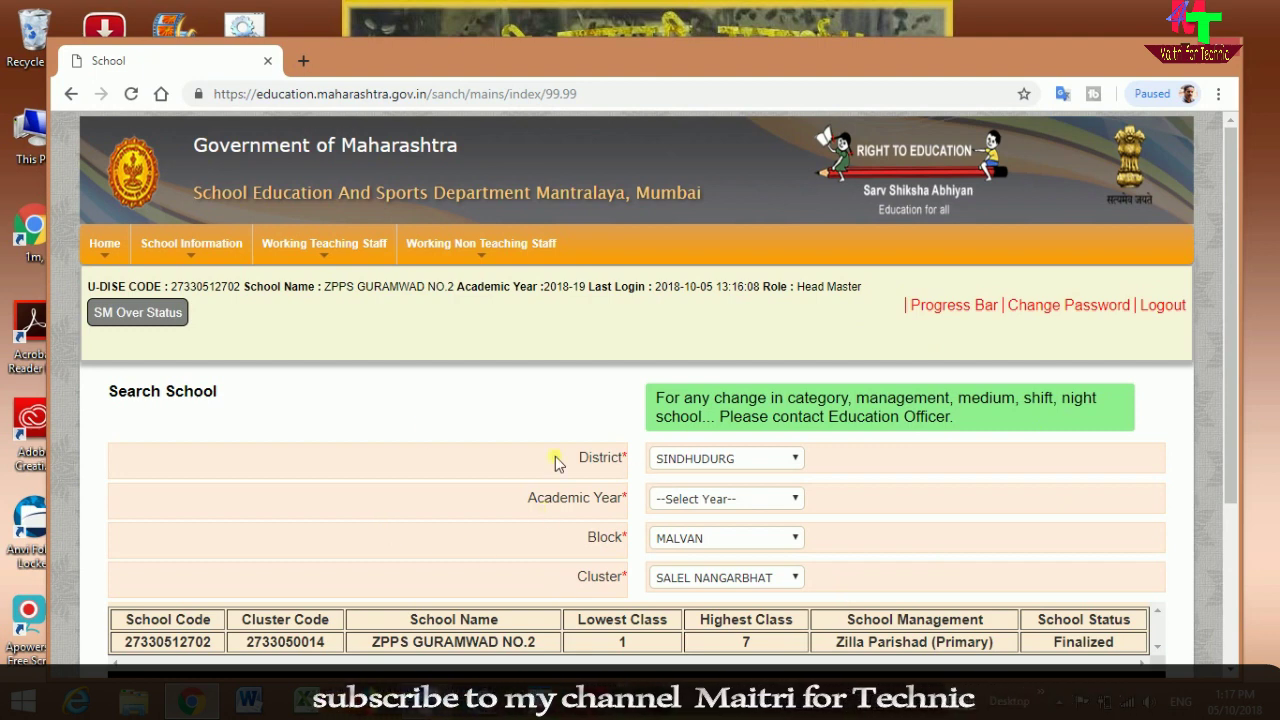
- Open the Working Teaching Staff as on 1st October 2018 form
mouse_move(191, 245)
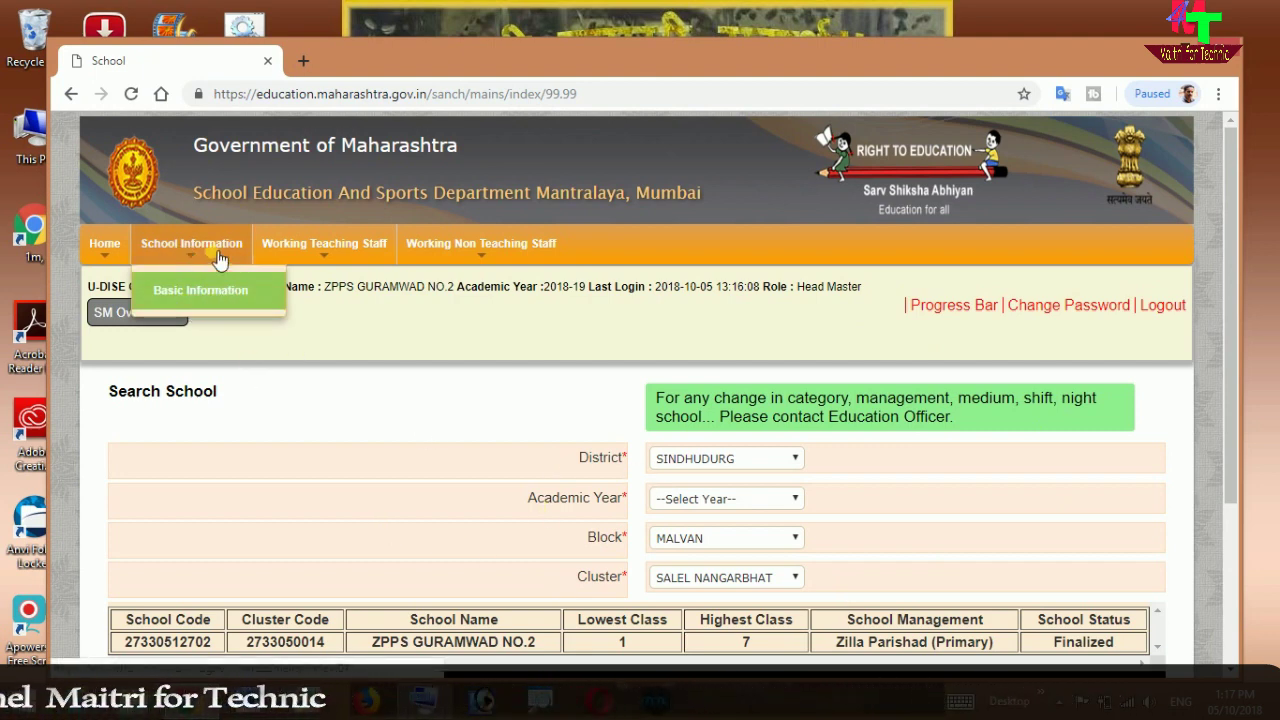
mouse_move(329, 251)
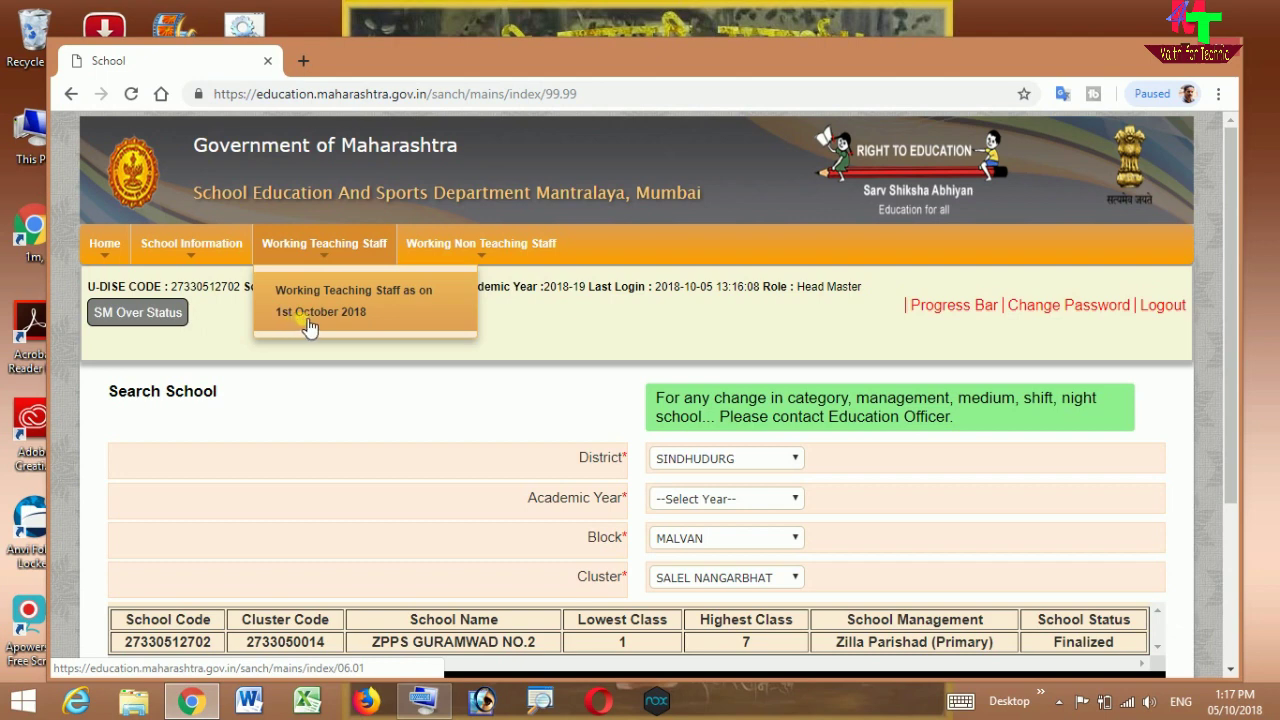
mouse_move(470, 253)
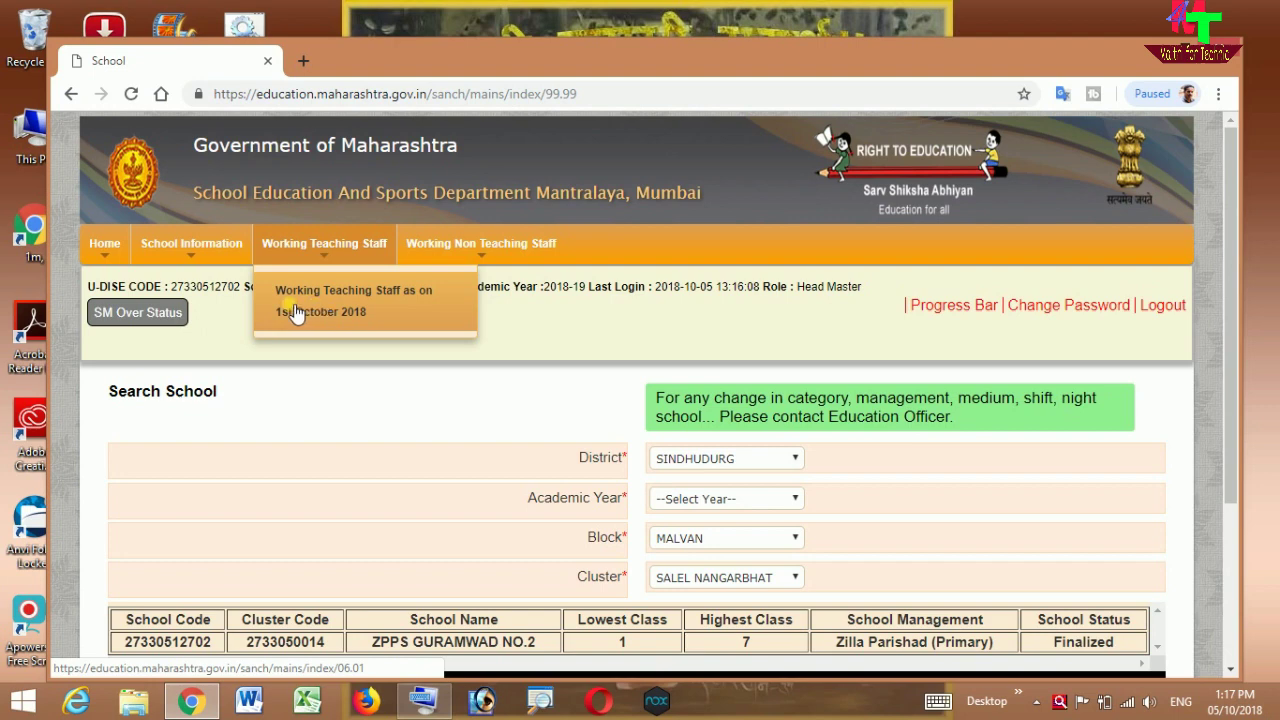
left_click(350, 306)
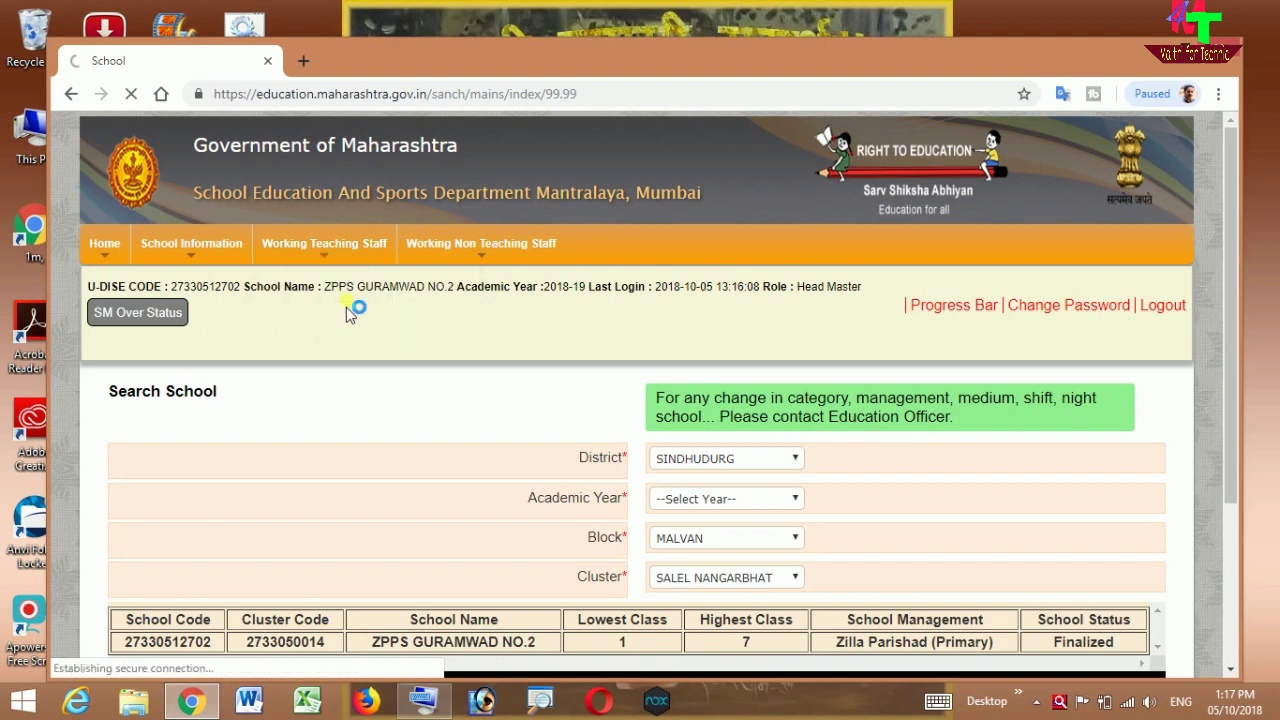
- Select Marathi as the medium and enter 1 Headmaster and 2 Under Graduate Teachers std(1-4/5) under 100% Aided
scroll(395, 418, "down", 1)
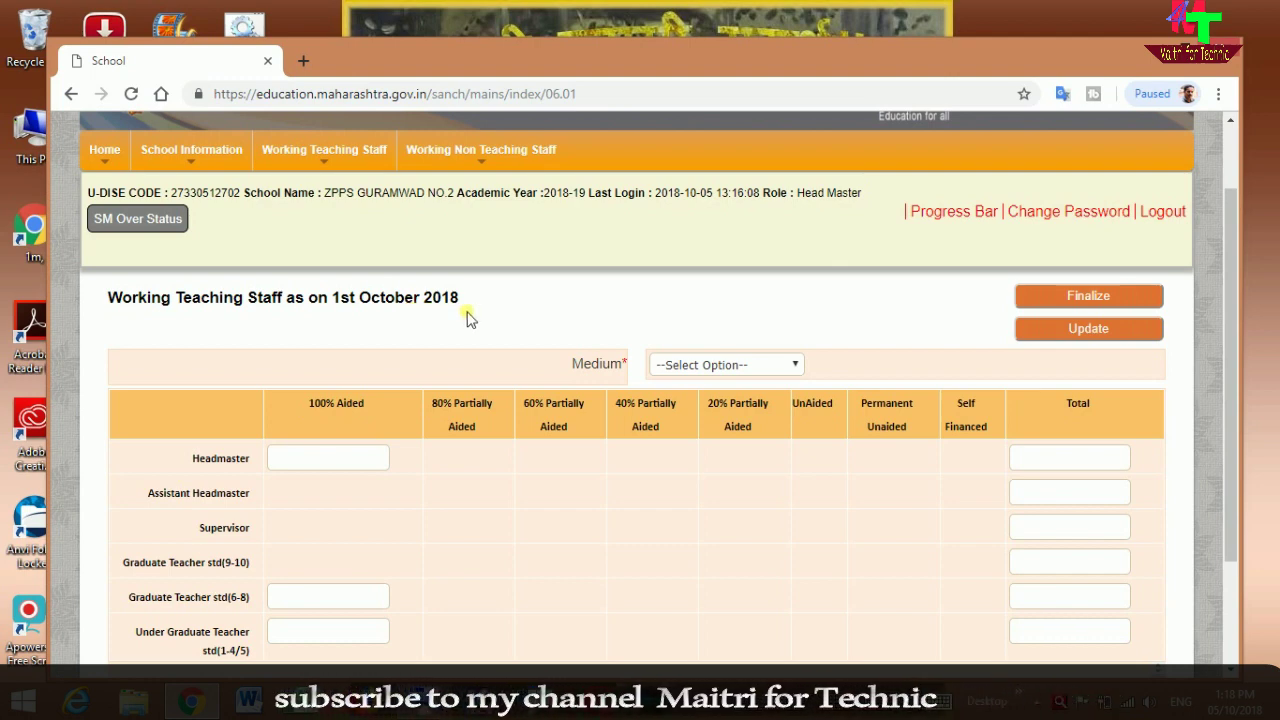
left_click(772, 366)
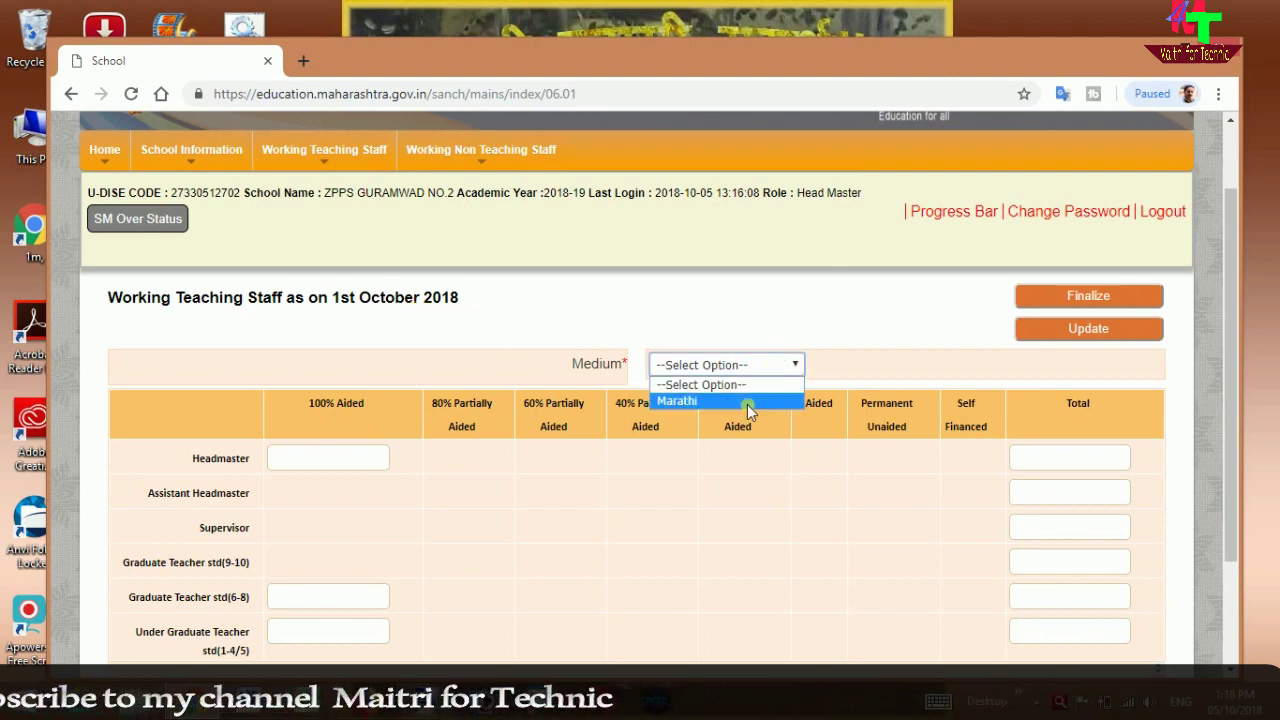
left_click(749, 400)
scroll(550, 470, "down", 1)
scroll(503, 437, "down", 1)
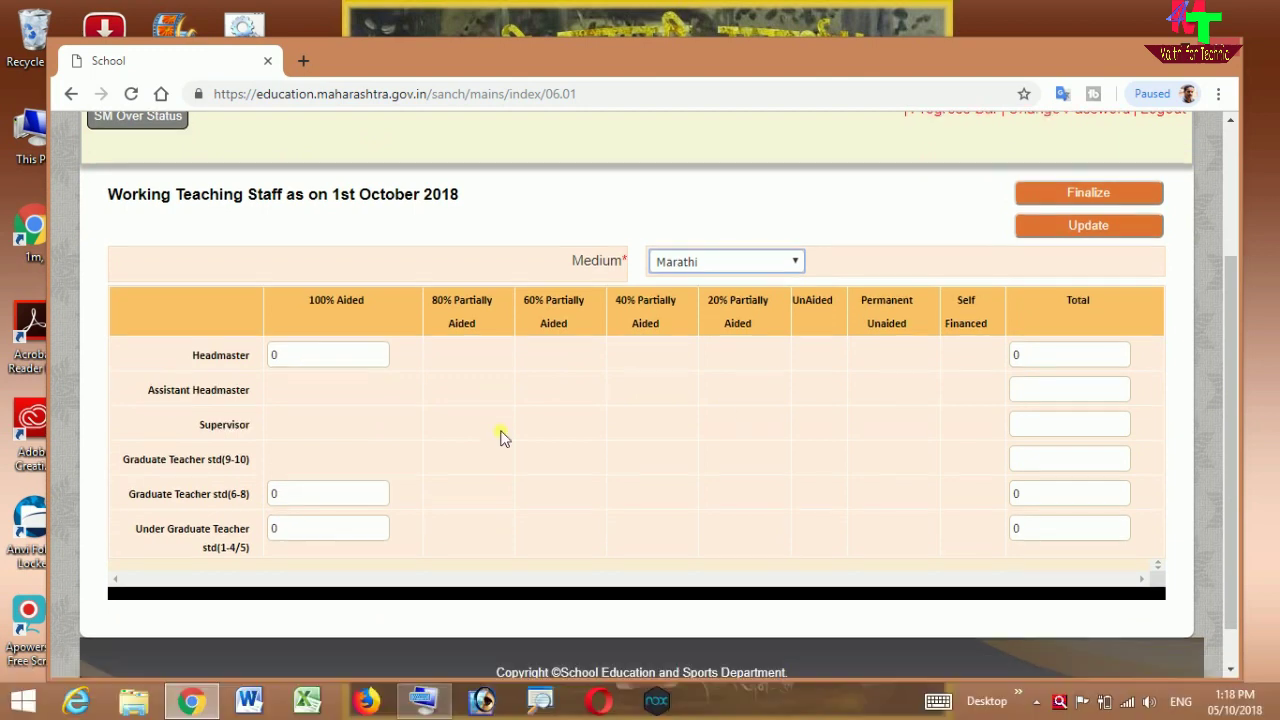
scroll(503, 437, "up", 2)
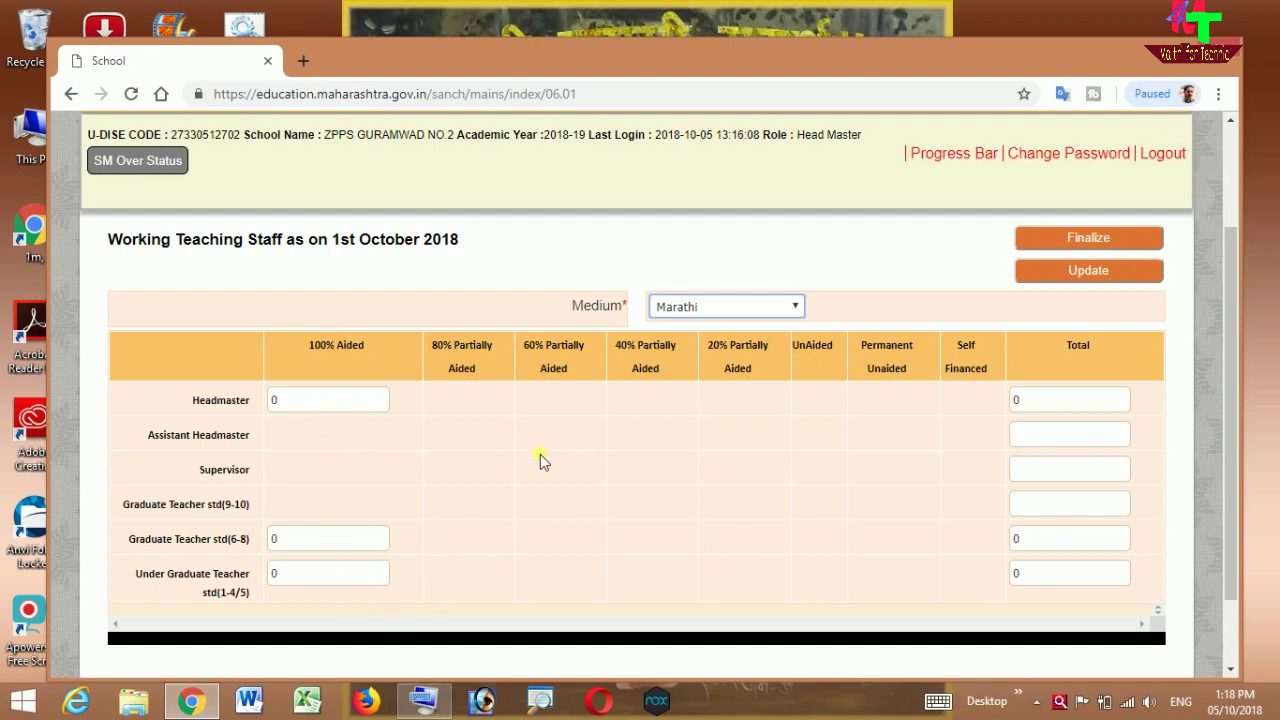
scroll(538, 487, "up", 1)
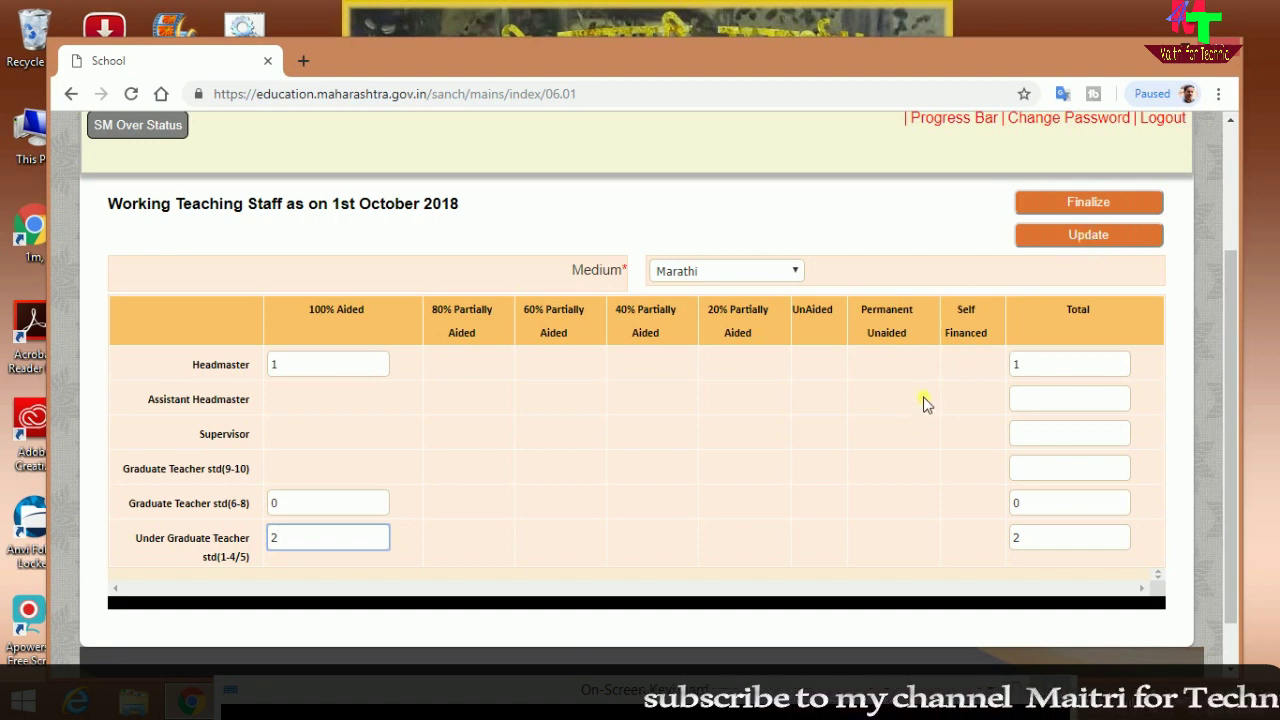
- Update the working teaching staff form with the entered figures and dismiss the resulting message
scroll(935, 406, "up", 1)
left_click(1090, 330)
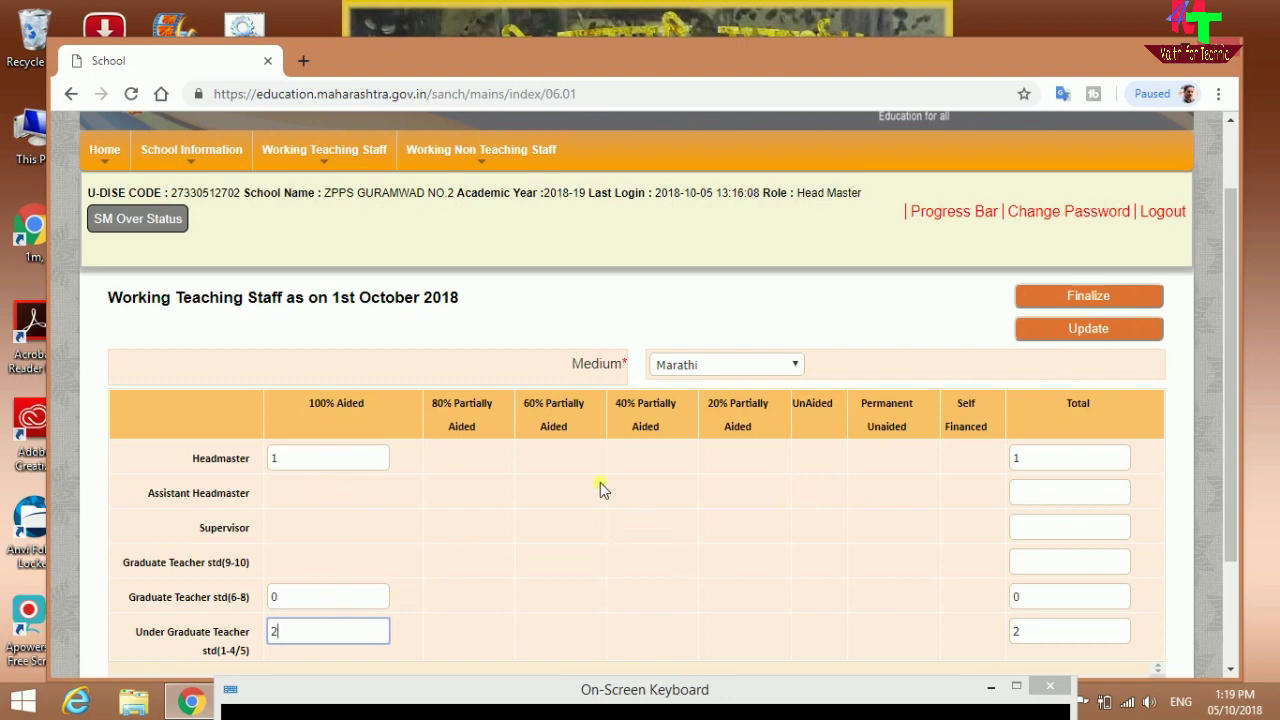
left_click(1100, 333)
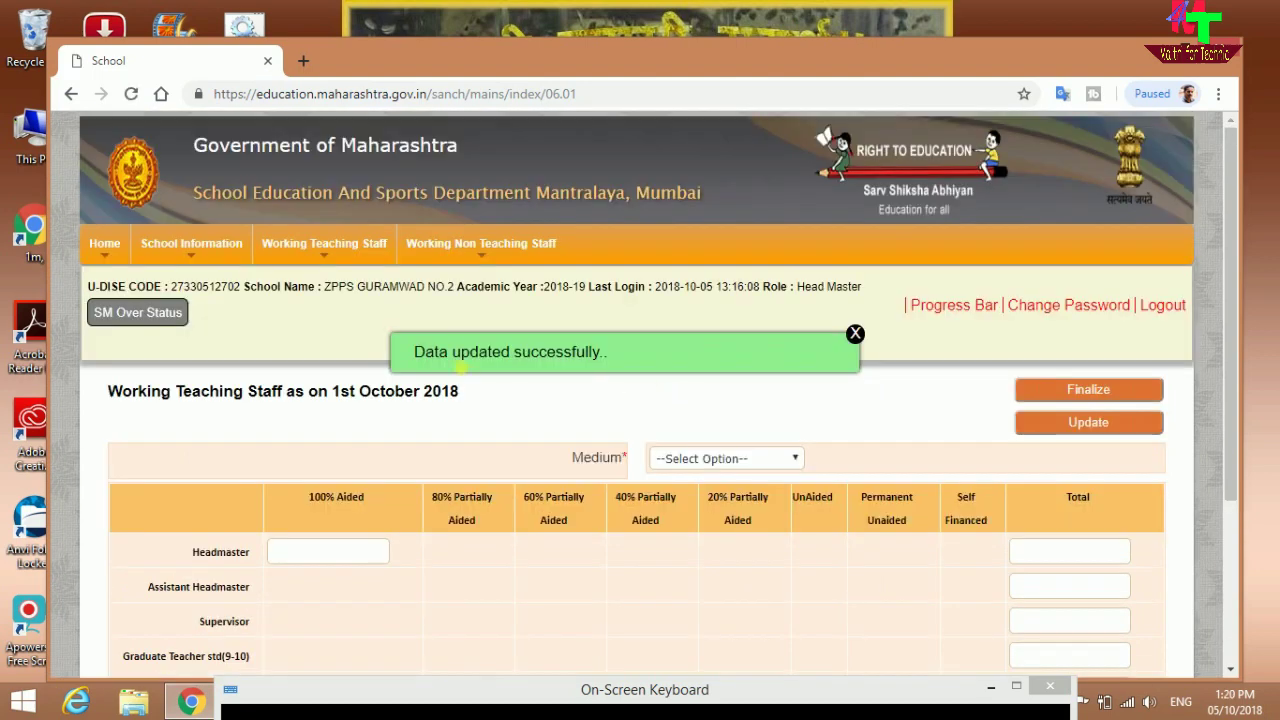
left_click(855, 334)
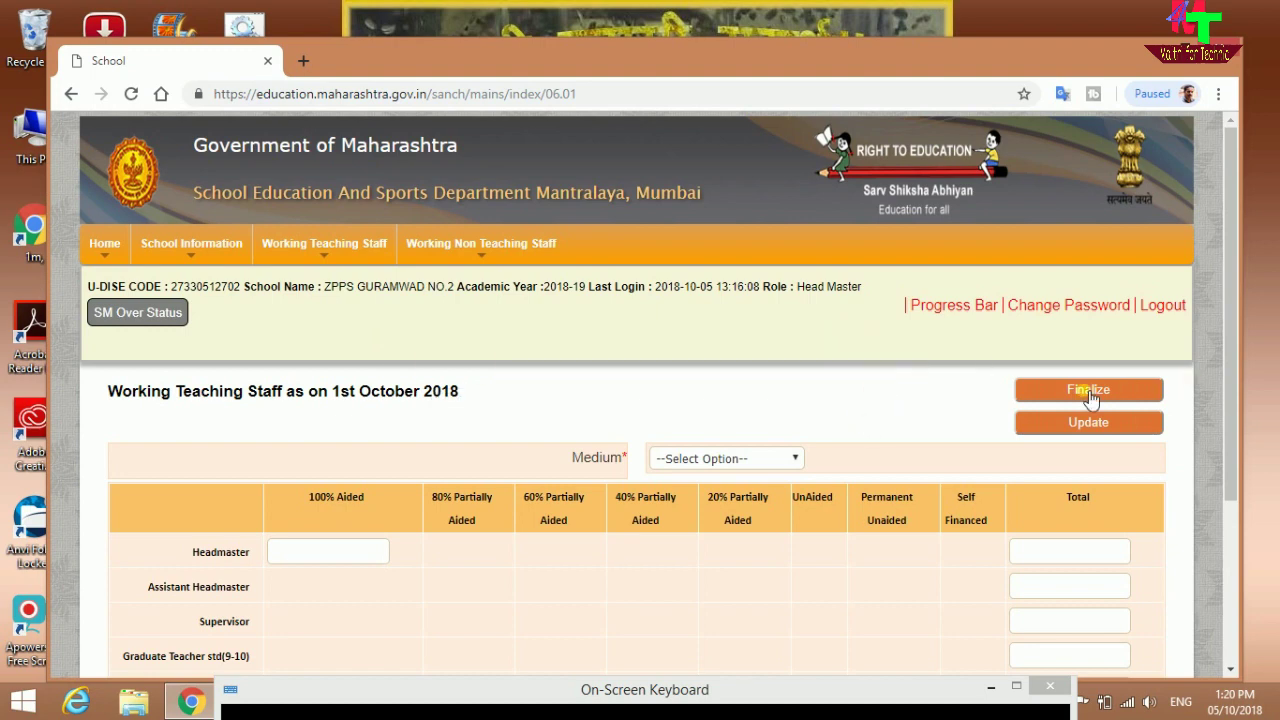
- Finalize the Working Teaching Staff as on 1st October 2018 data and accept the confirmation
scroll(785, 410, "down", 3)
scroll(806, 450, "up", 2)
scroll(806, 450, "up", 1)
left_click(1095, 392)
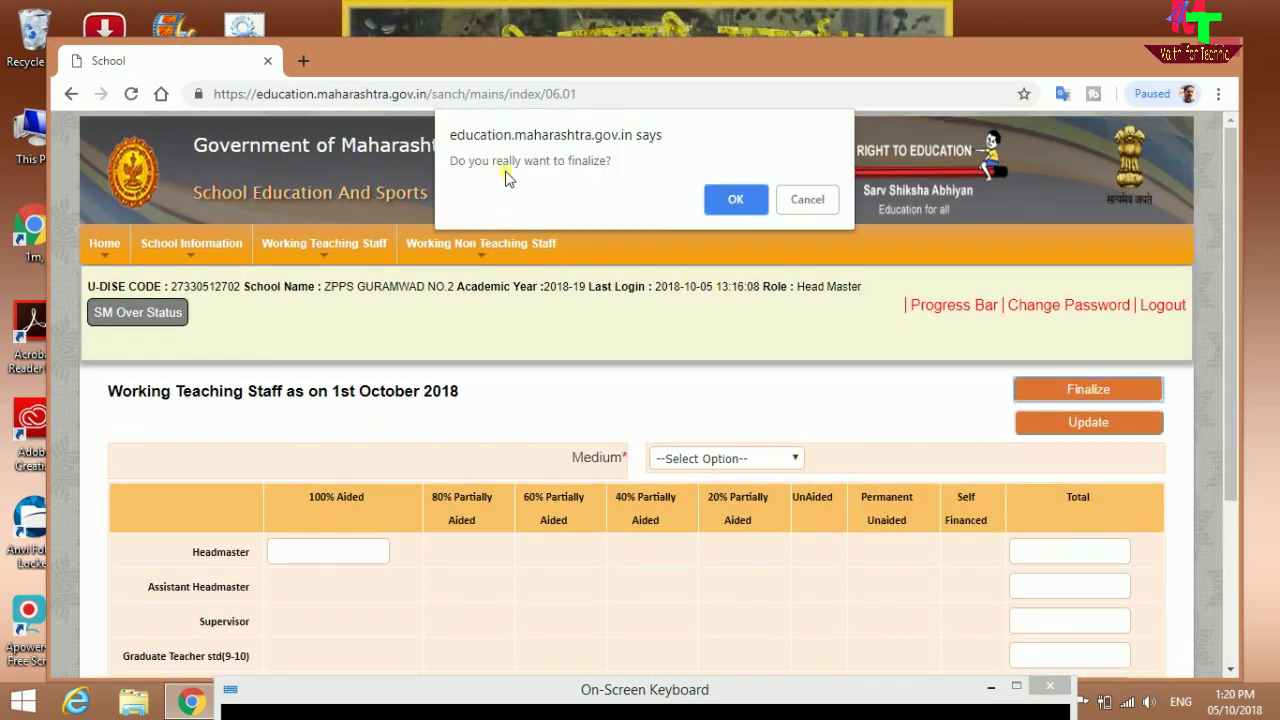
left_click(733, 201)
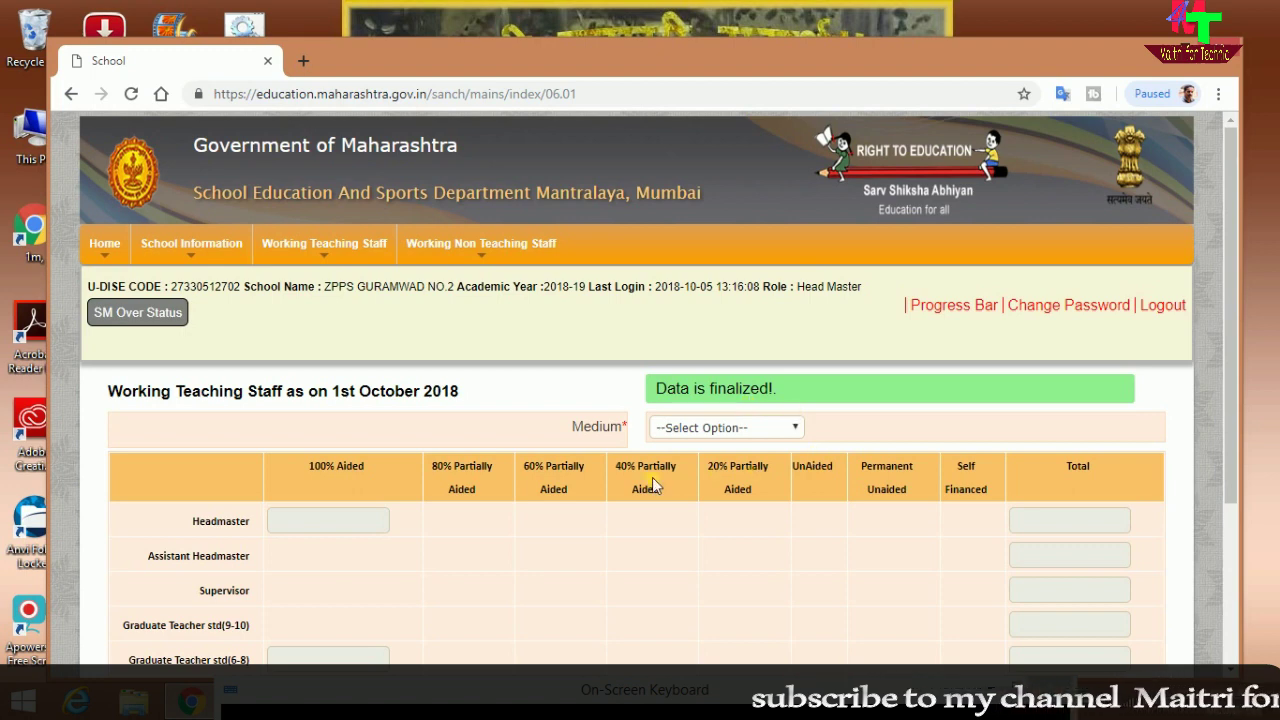
- Display the finalized teaching staff data for the Marathi medium and check the figures in each staff category
left_click(796, 428)
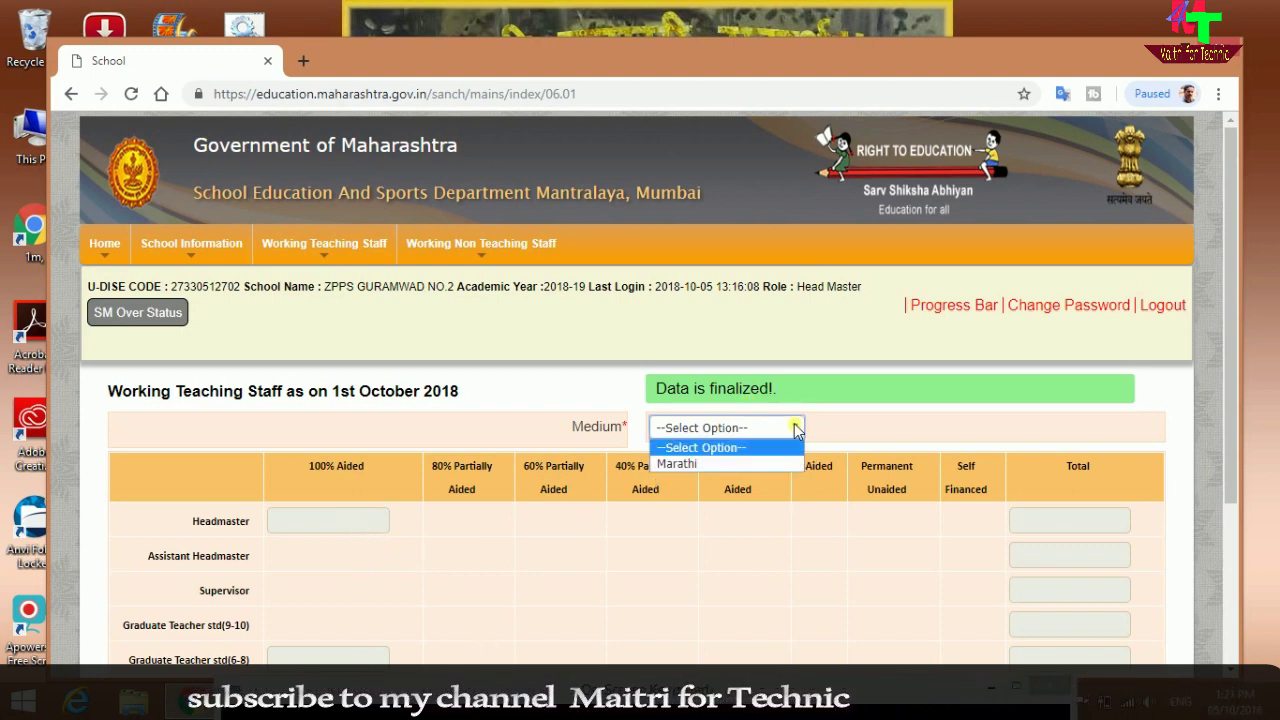
left_click(760, 463)
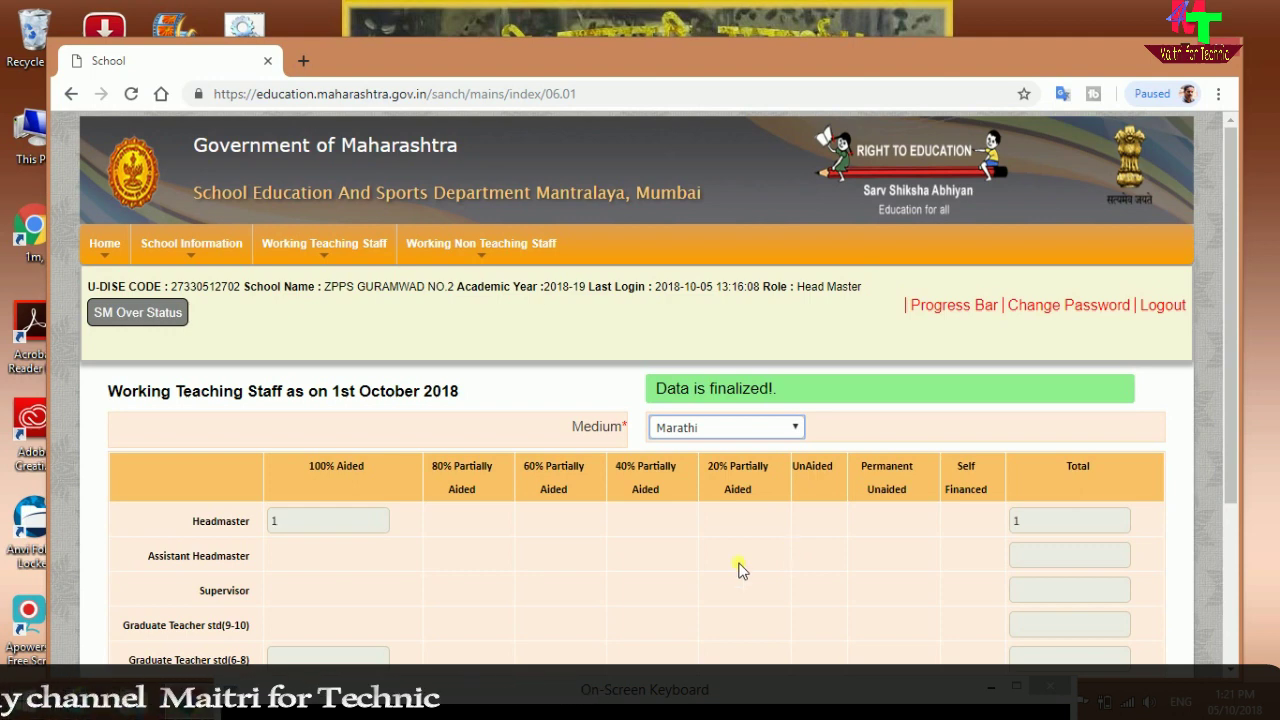
scroll(740, 563, "down", 2)
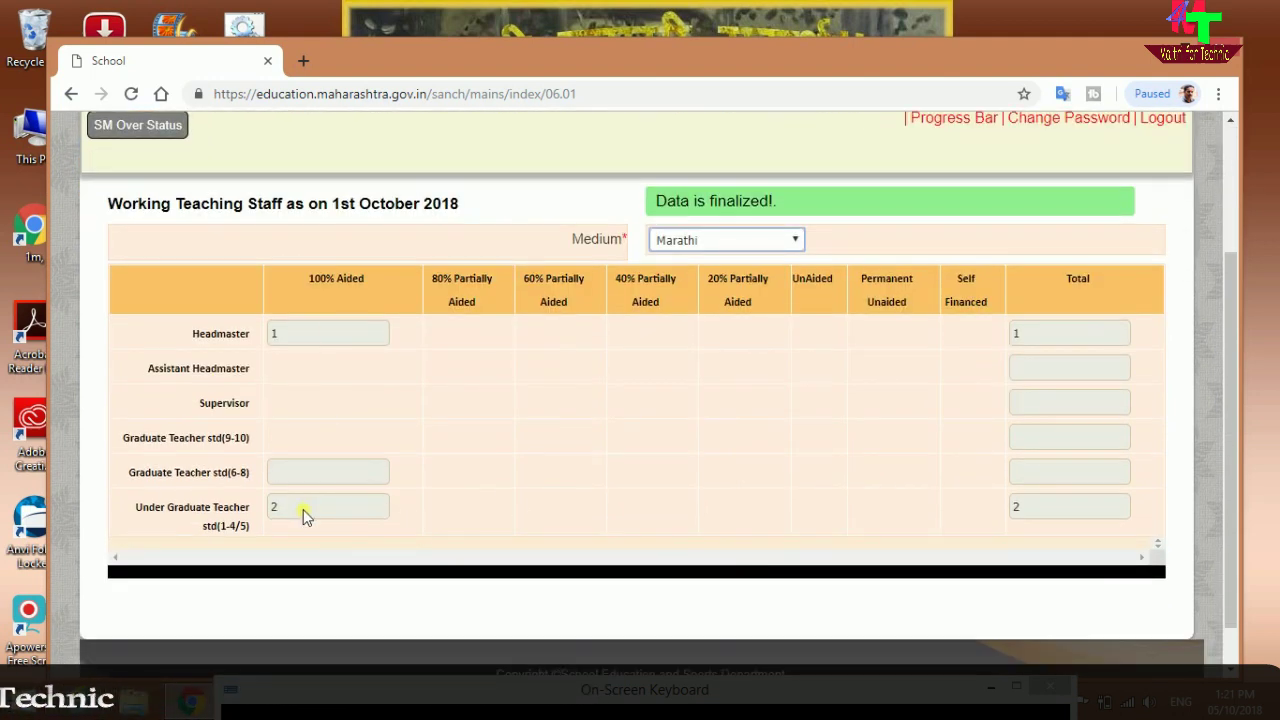
scroll(371, 475, "up", 1)
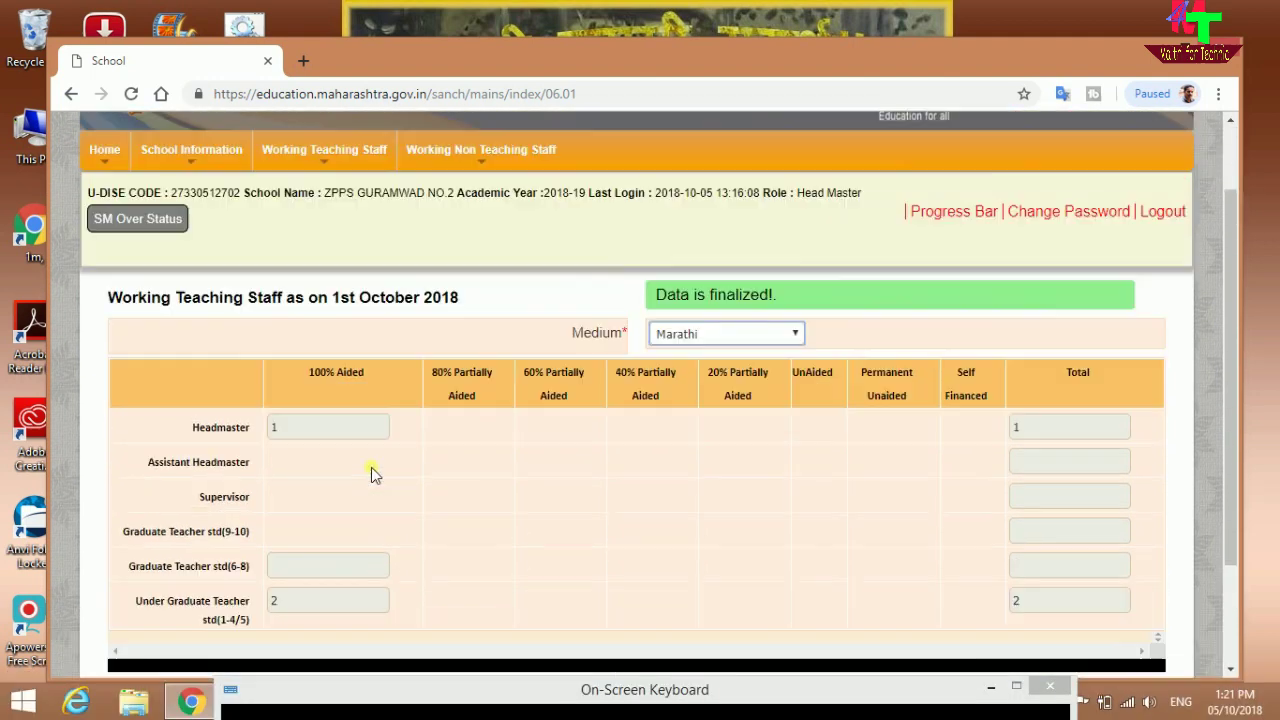
scroll(564, 482, "up", 1)
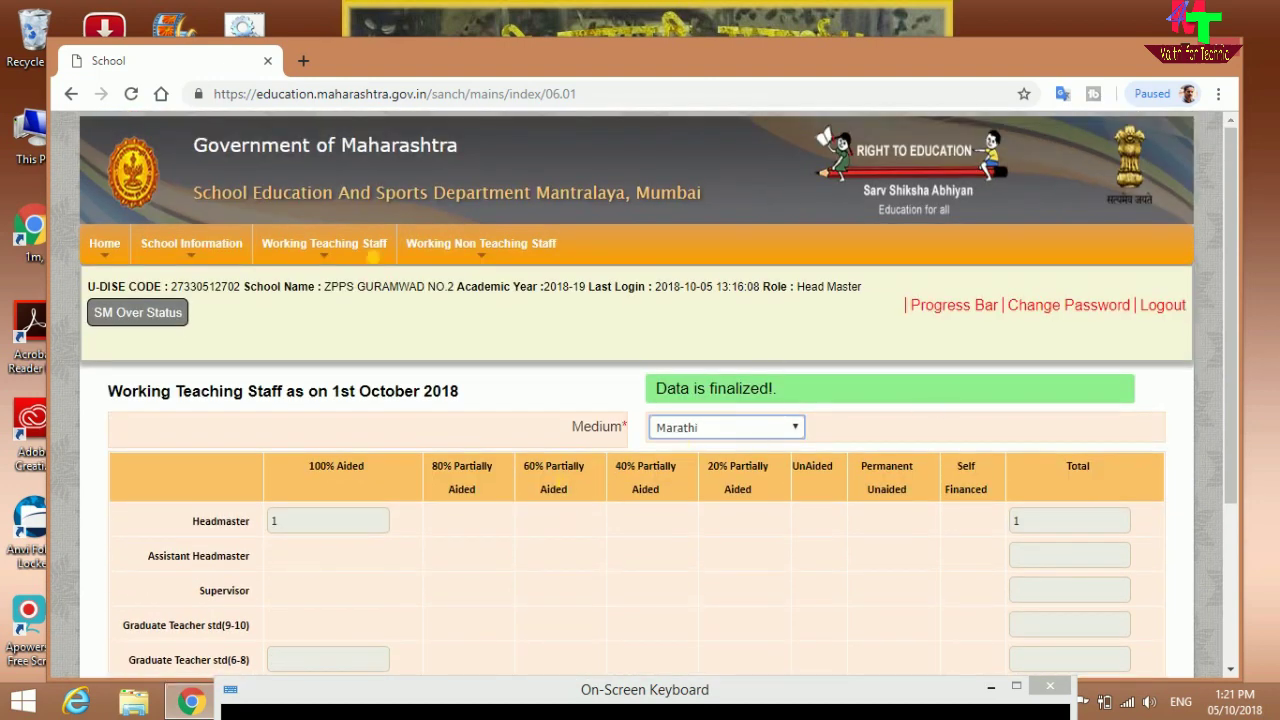
- Open the Working Non Teaching Staff as on 1st October 2018 form
mouse_move(326, 250)
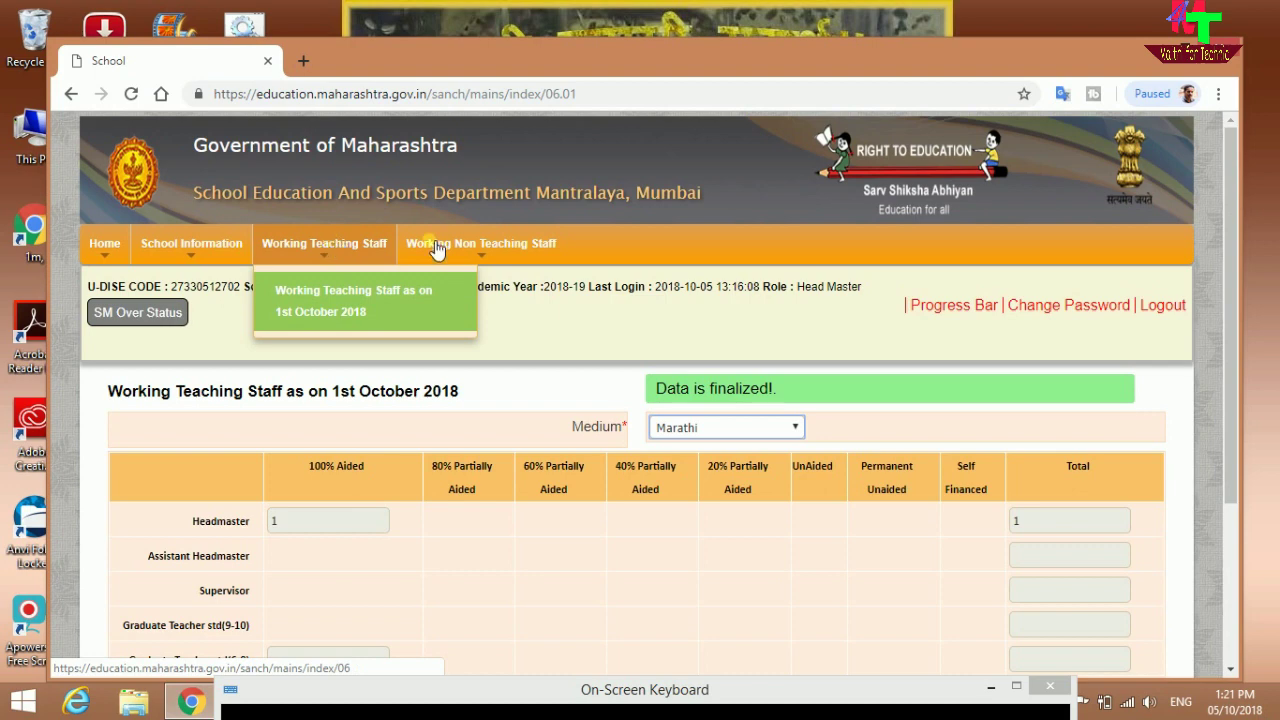
mouse_move(447, 255)
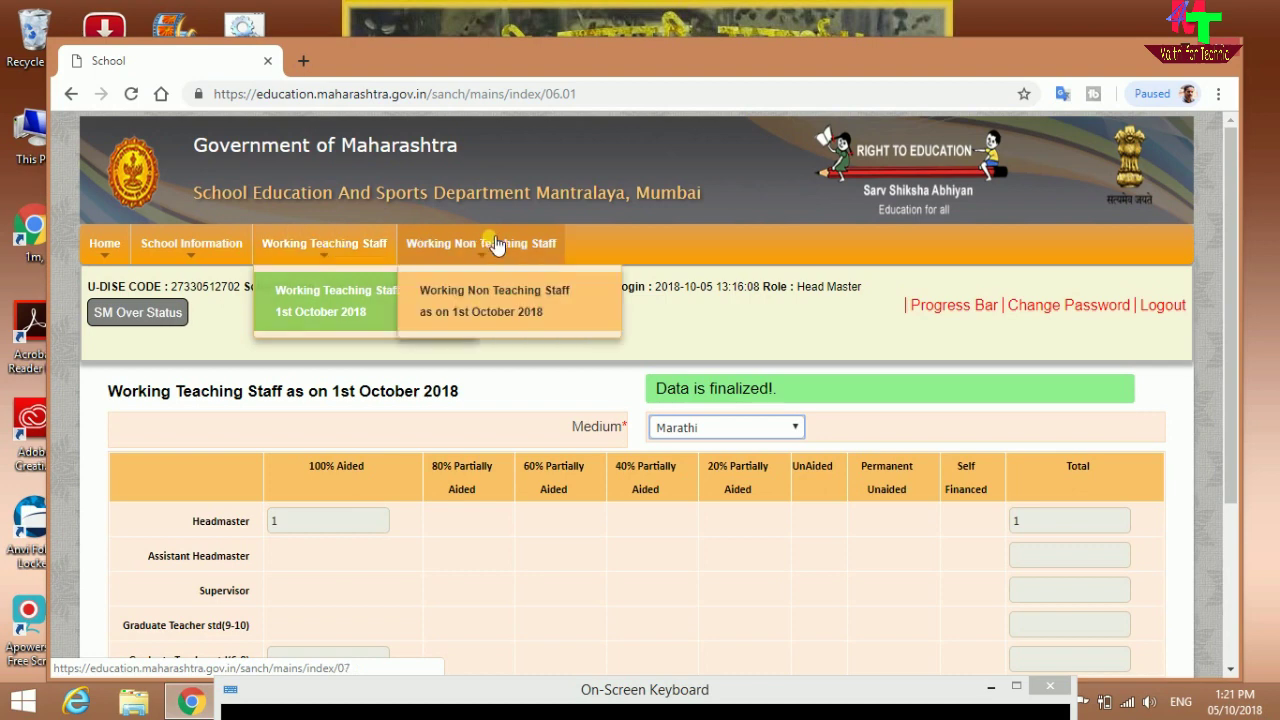
left_click(495, 298)
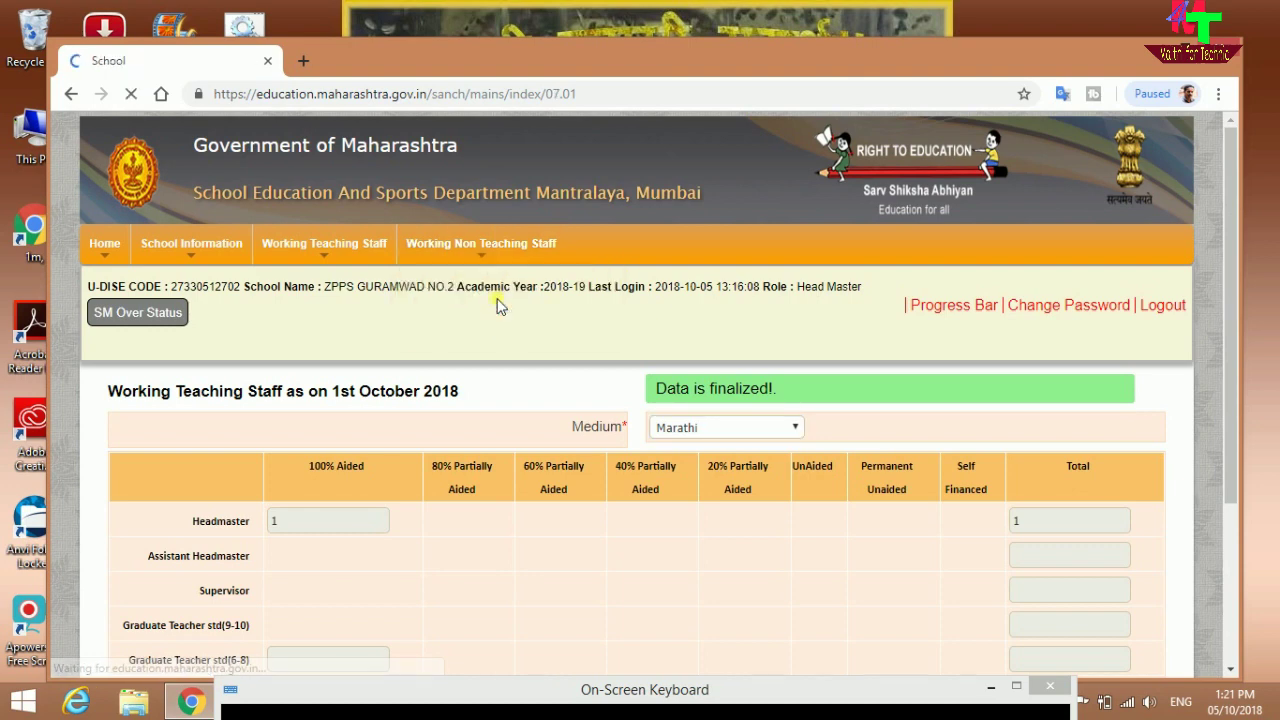
- Review all the non-teaching staff categories and update the form with every field left blank
scroll(370, 428, "down", 3)
scroll(465, 423, "up", 2)
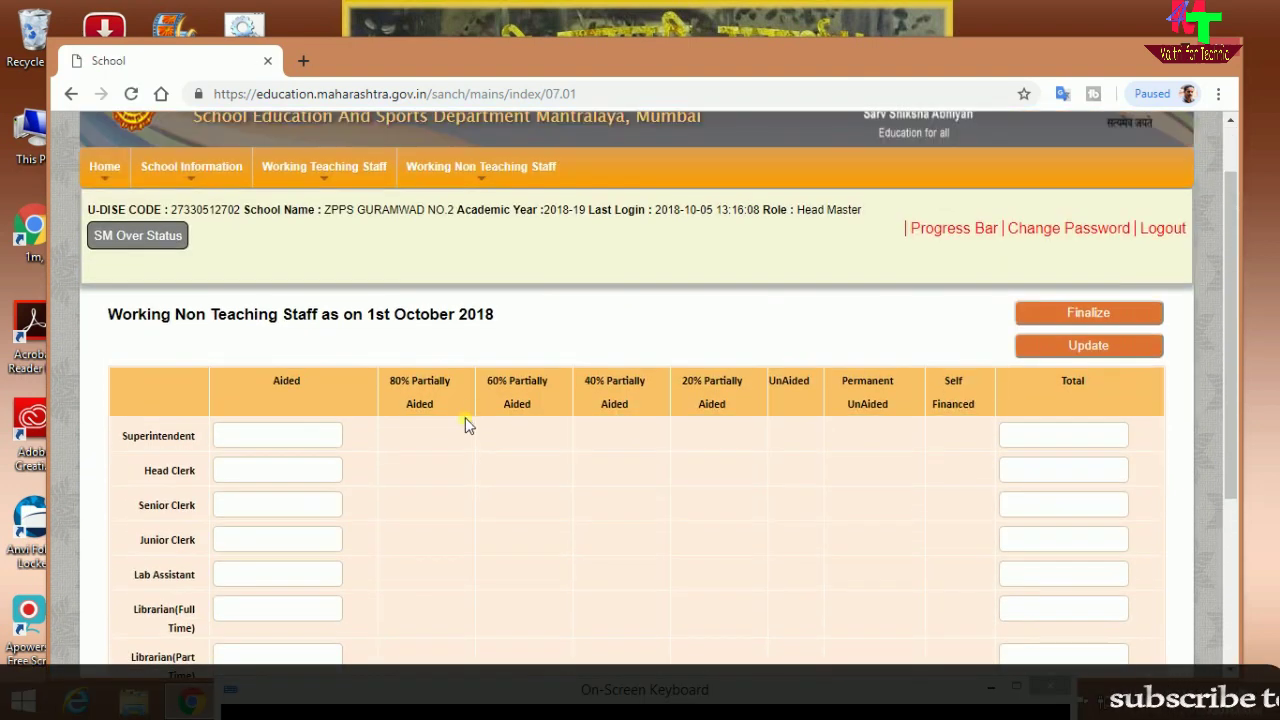
scroll(426, 489, "down", 1)
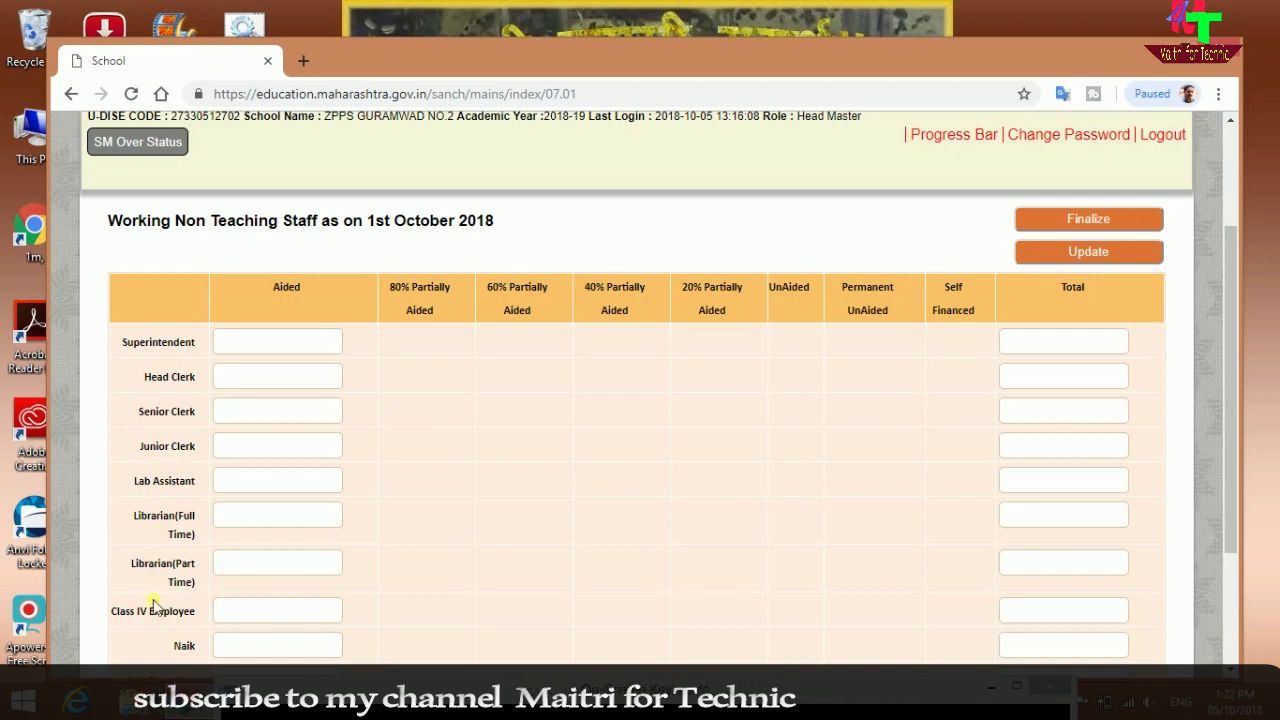
scroll(334, 625, "down", 2)
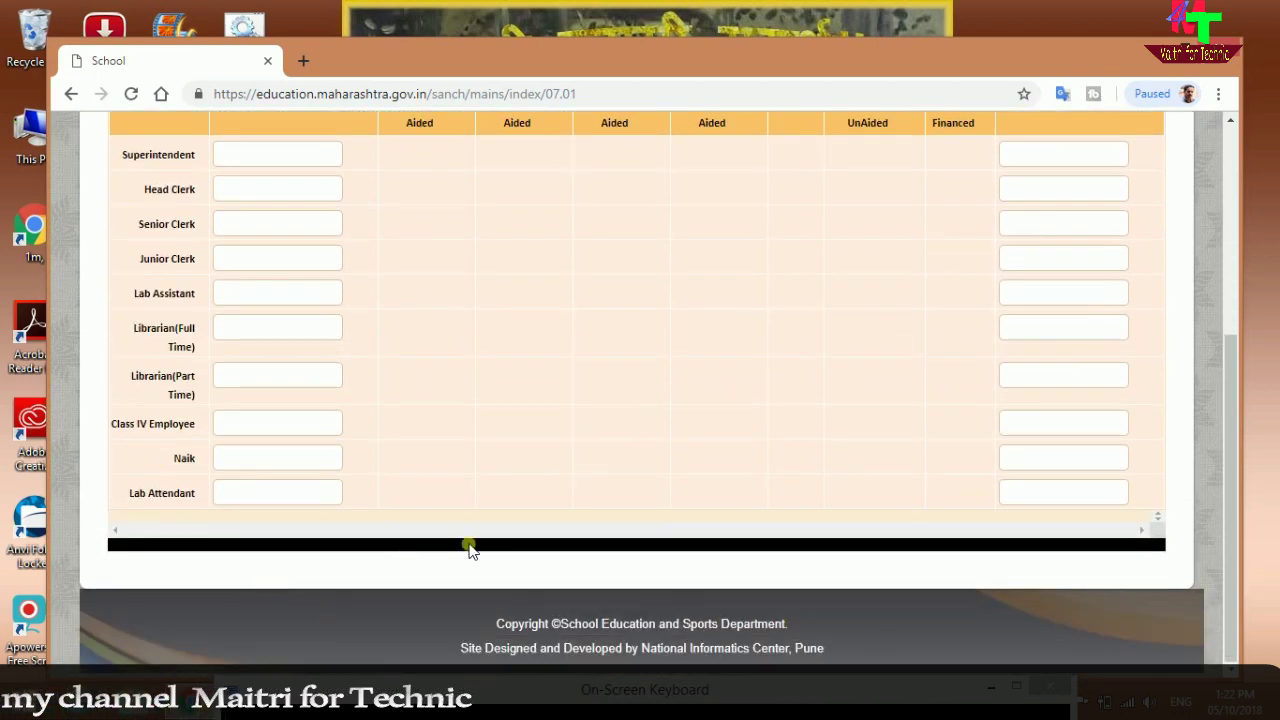
scroll(490, 537, "up", 4)
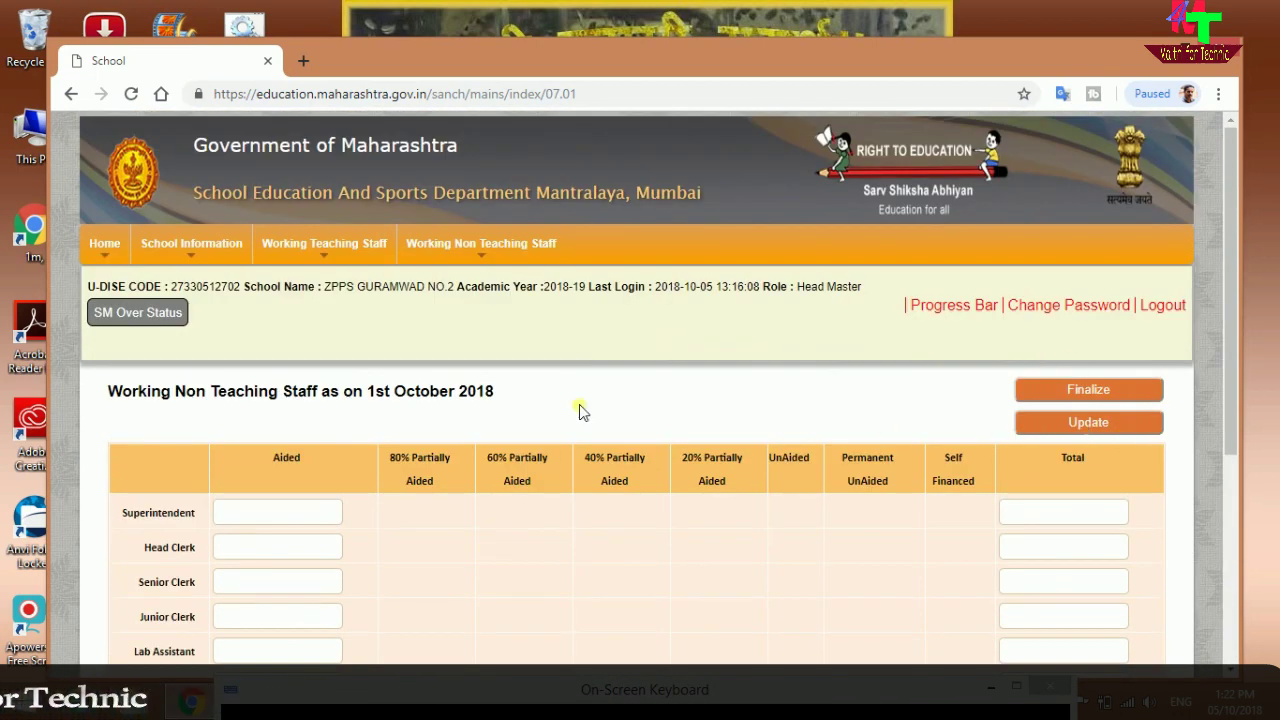
scroll(305, 545, "down", 3)
scroll(298, 535, "up", 4)
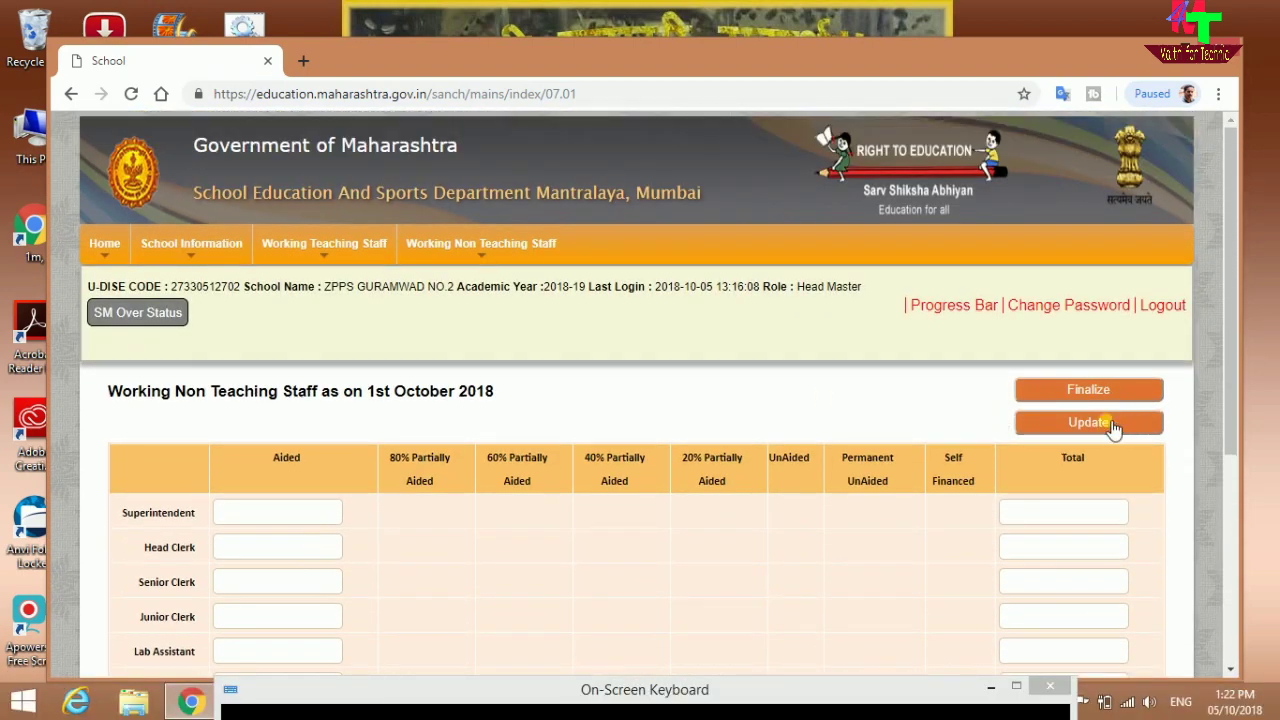
left_click(1114, 428)
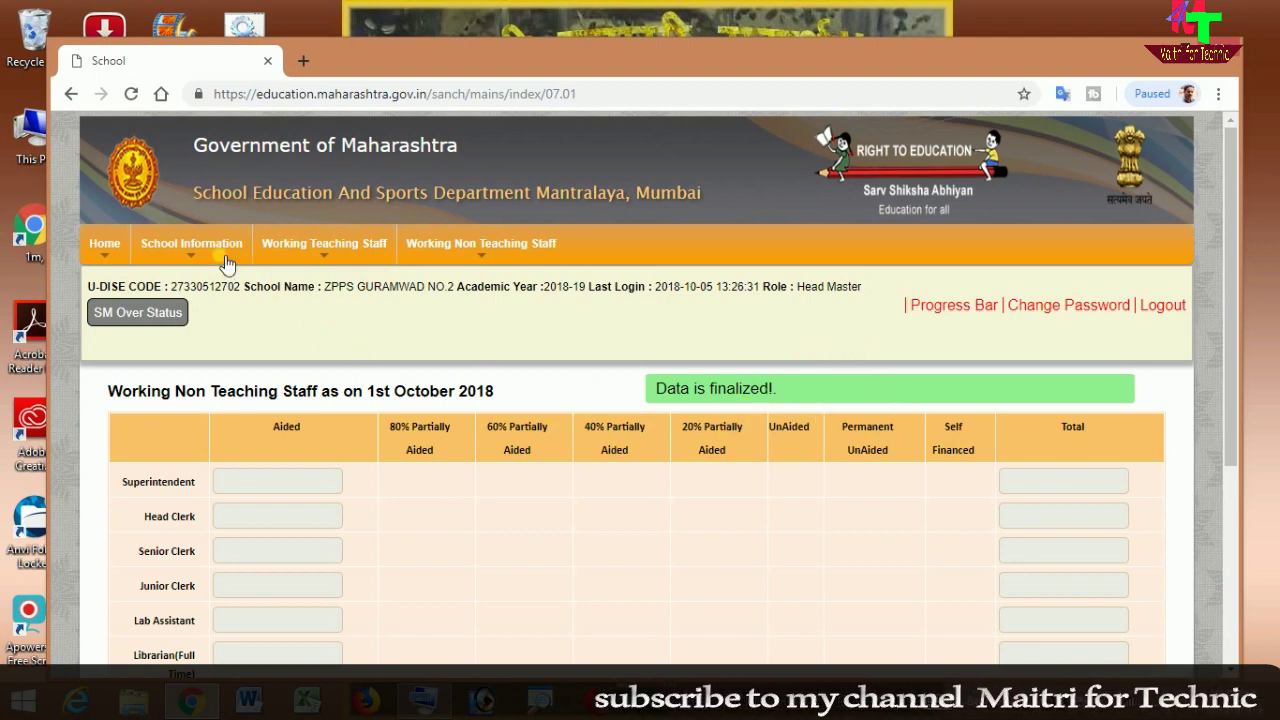
- Open the Progress Bar overview and check the saved and finalized status of each screen
mouse_move(193, 253)
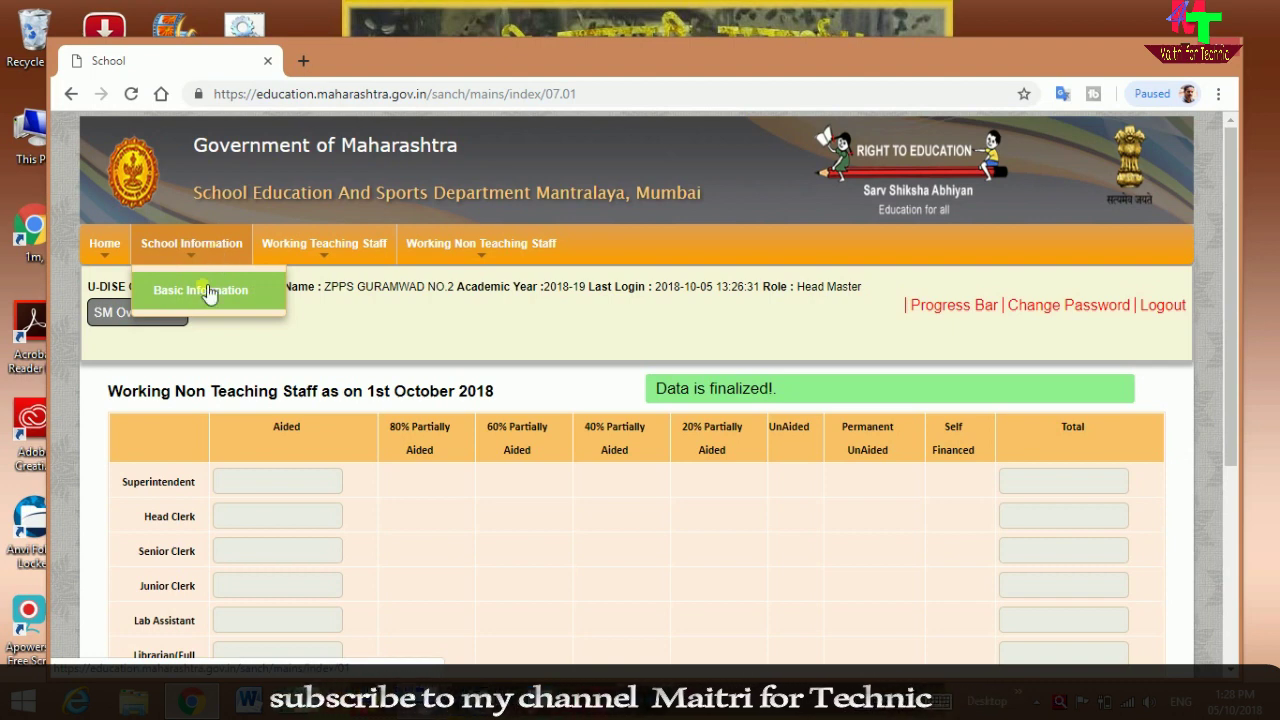
mouse_move(302, 250)
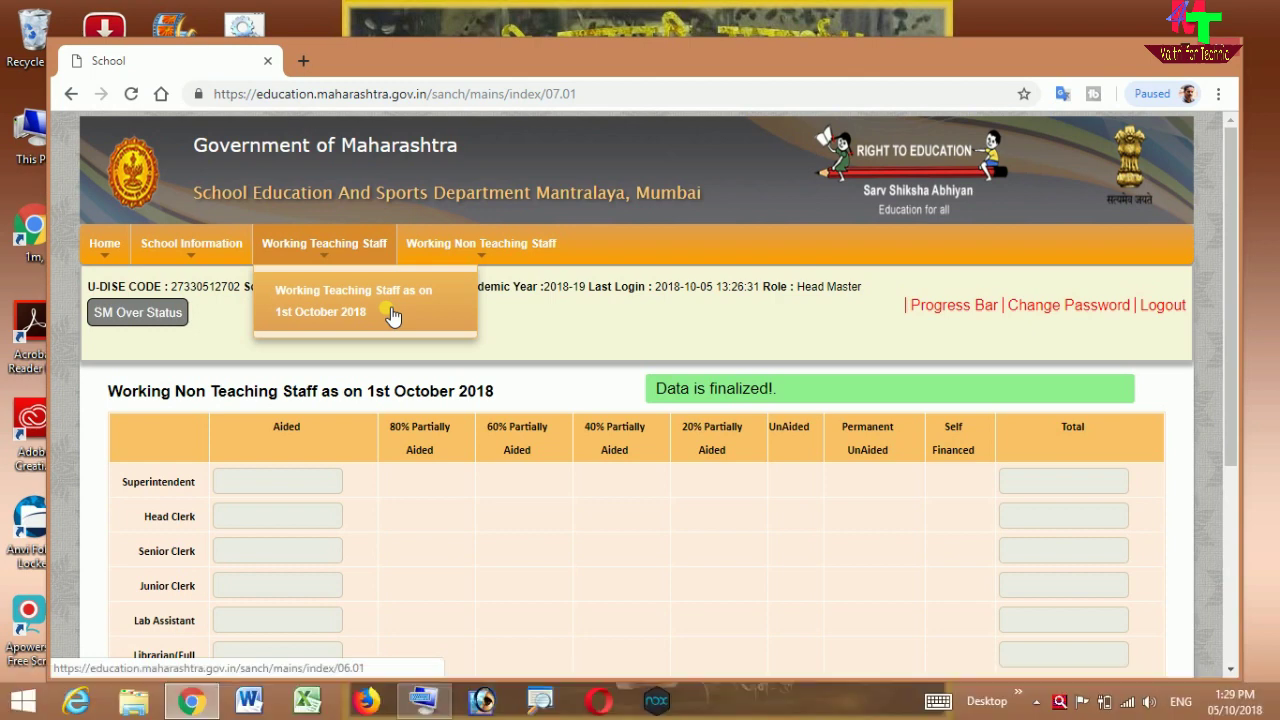
mouse_move(464, 254)
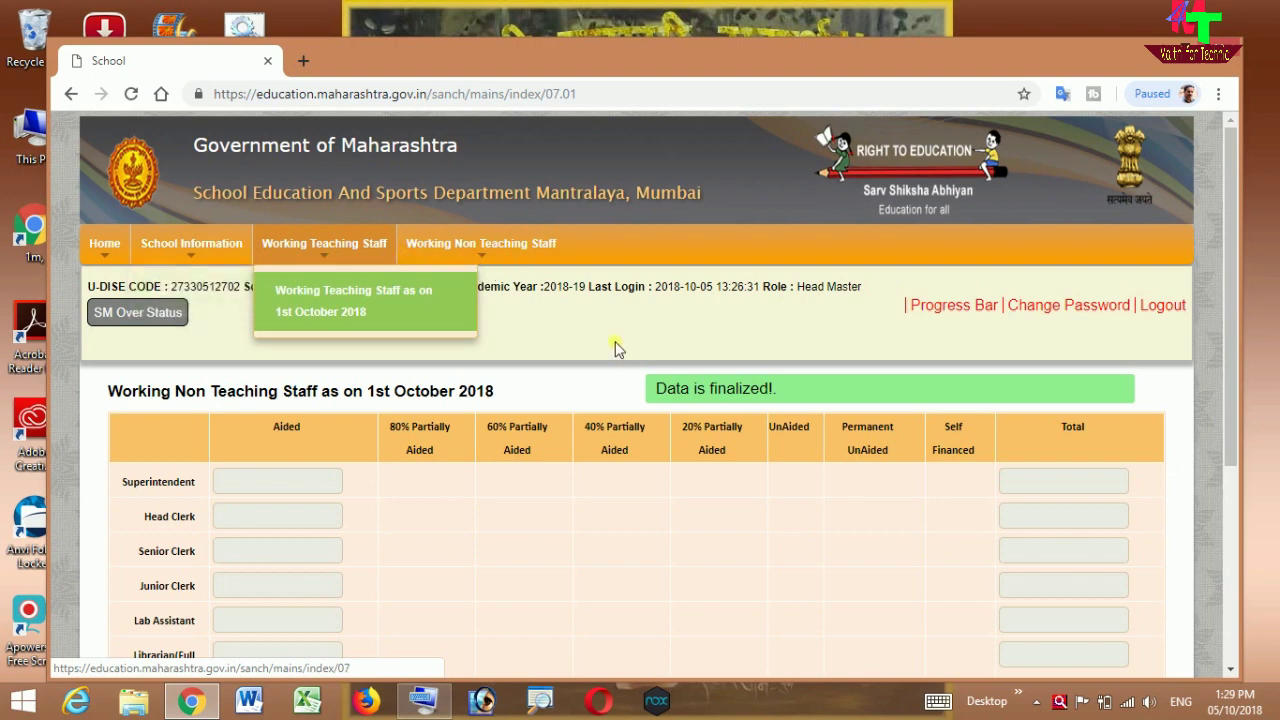
left_click(952, 308)
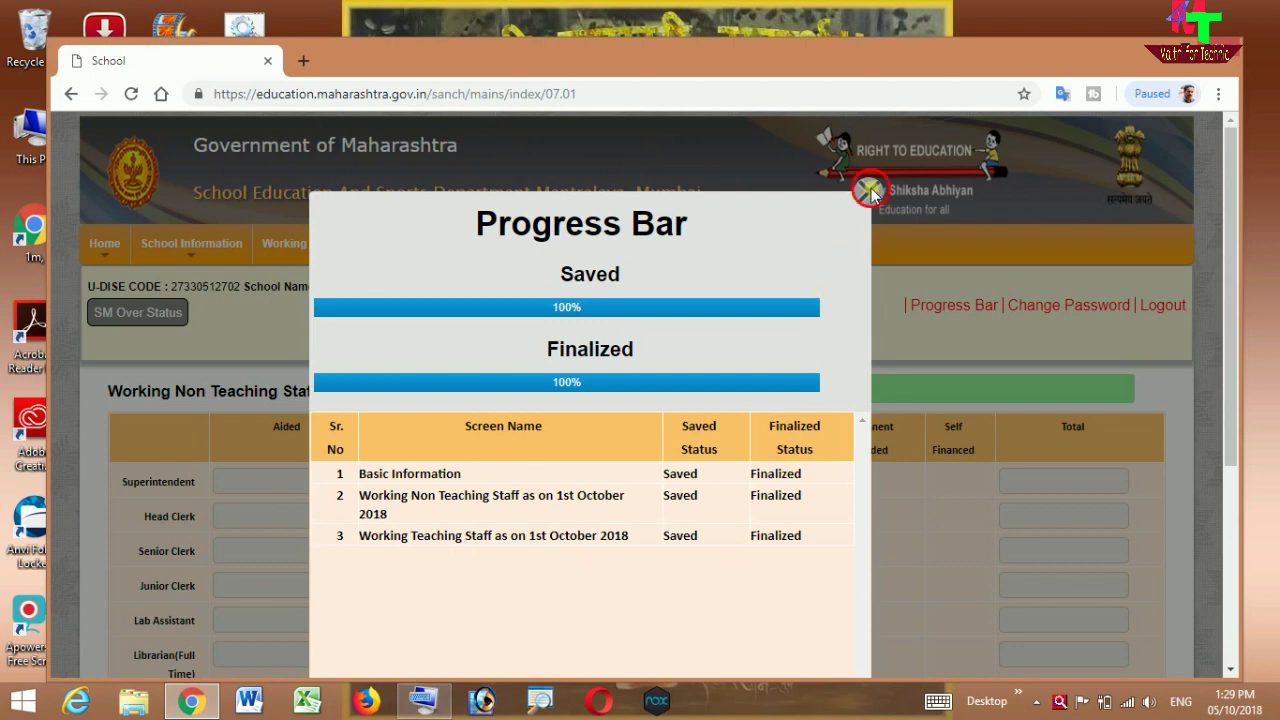
scroll(772, 438, "down", 1)
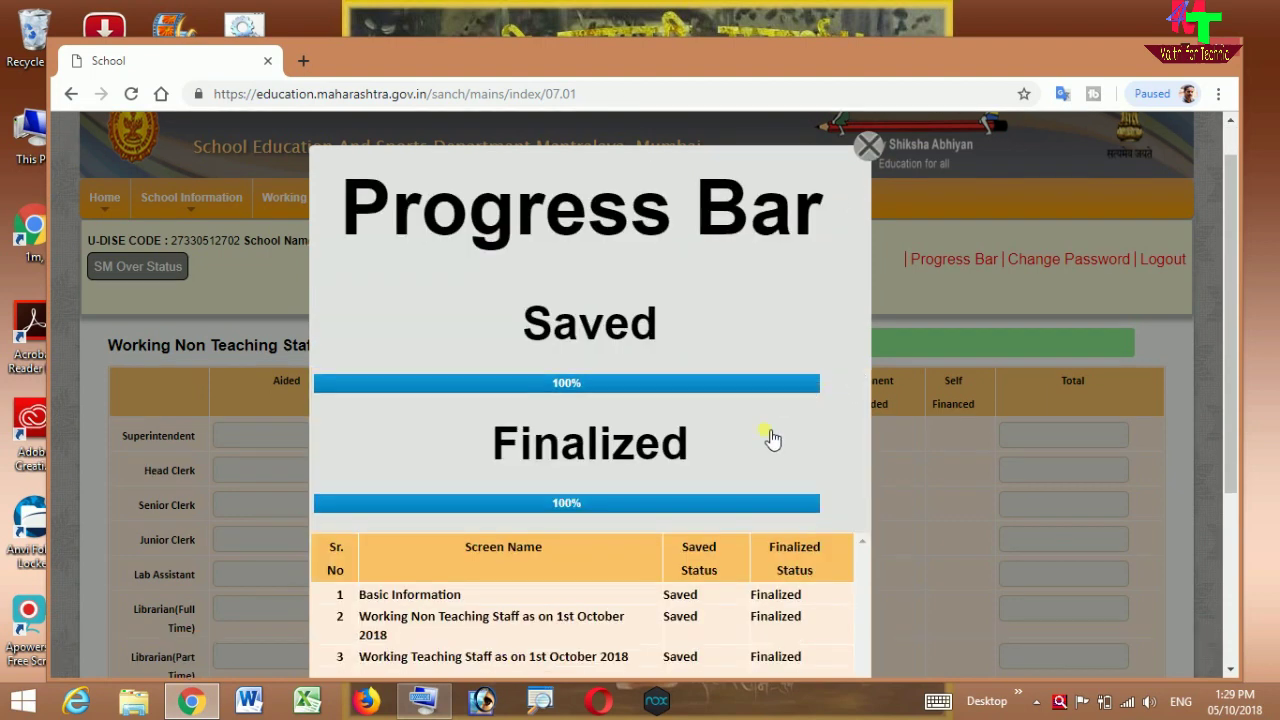